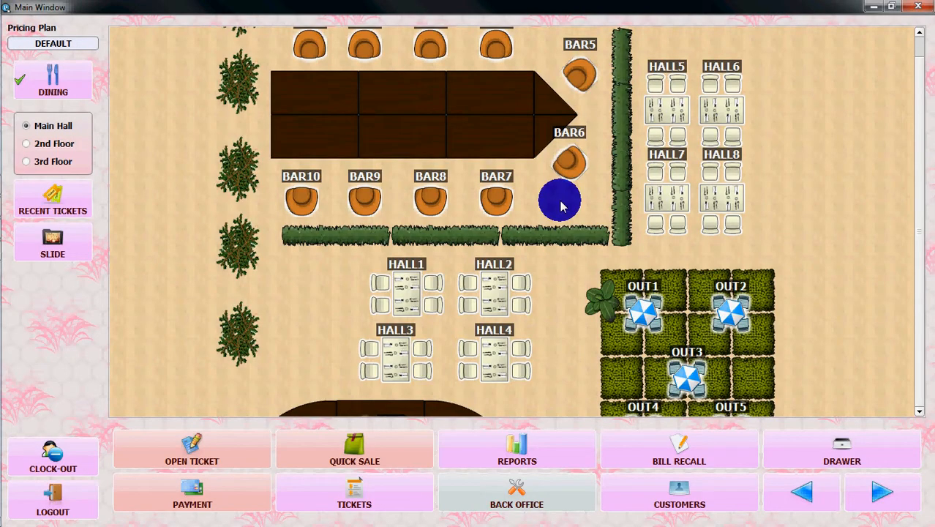
Enter the Back Office with employee code 1 and the manager password, then open Menu / Inventory
left_click(508, 495)
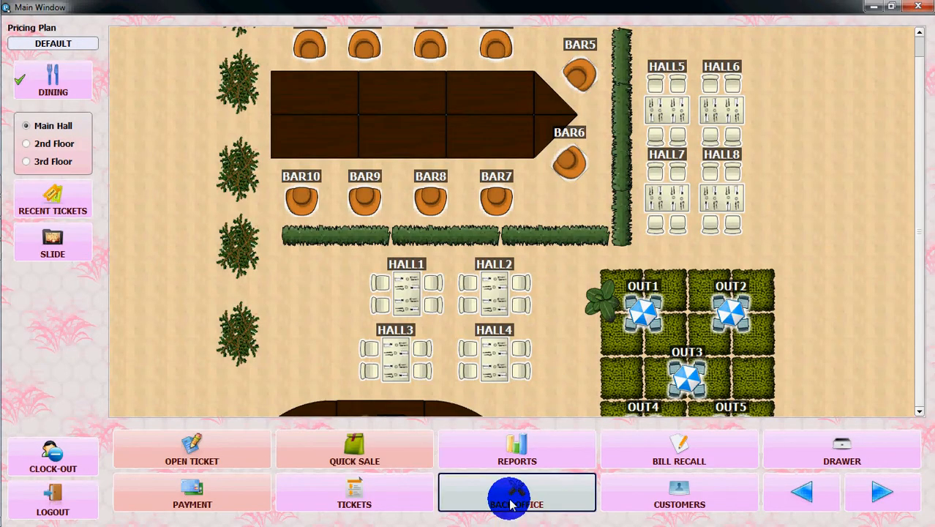
type("1")
key("Return")
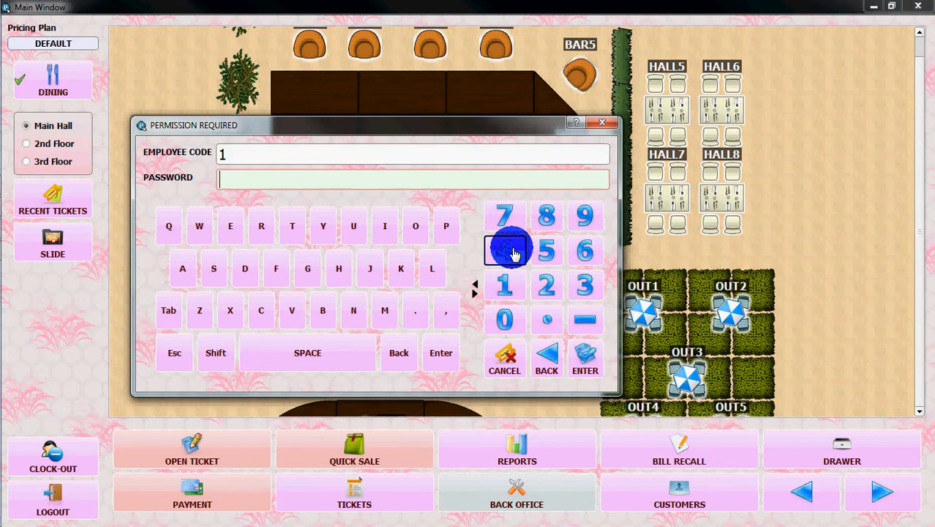
type("1234567")
key("Return")
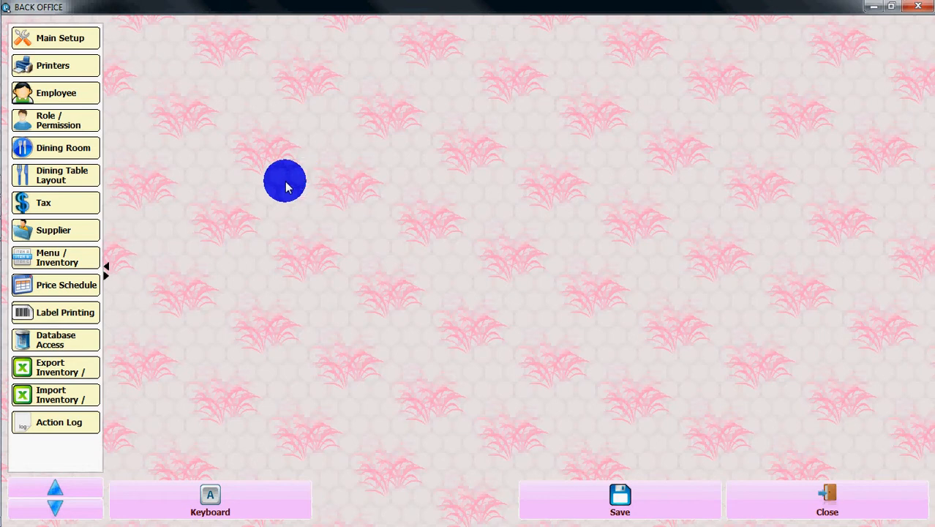
left_click(53, 260)
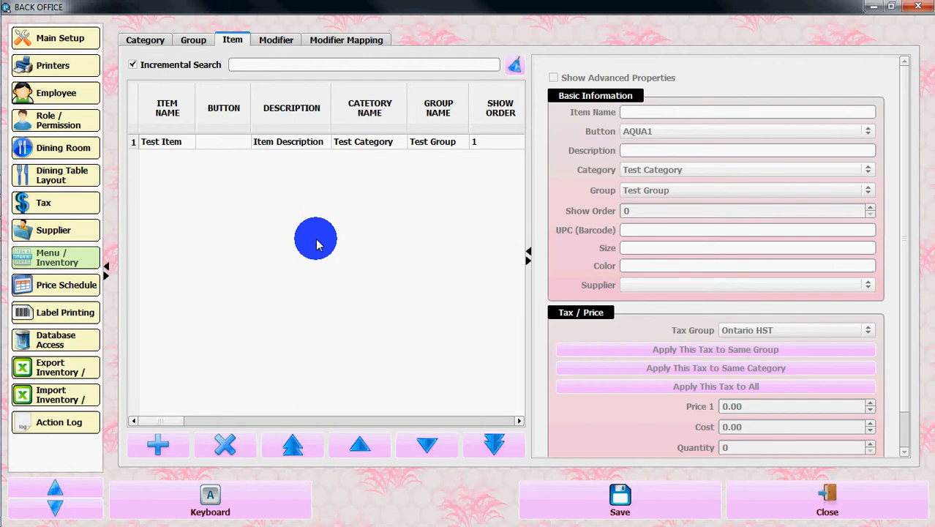
Check the Modifier and Modifier Mapping tabs, then return to the empty Modifier list
left_click(271, 41)
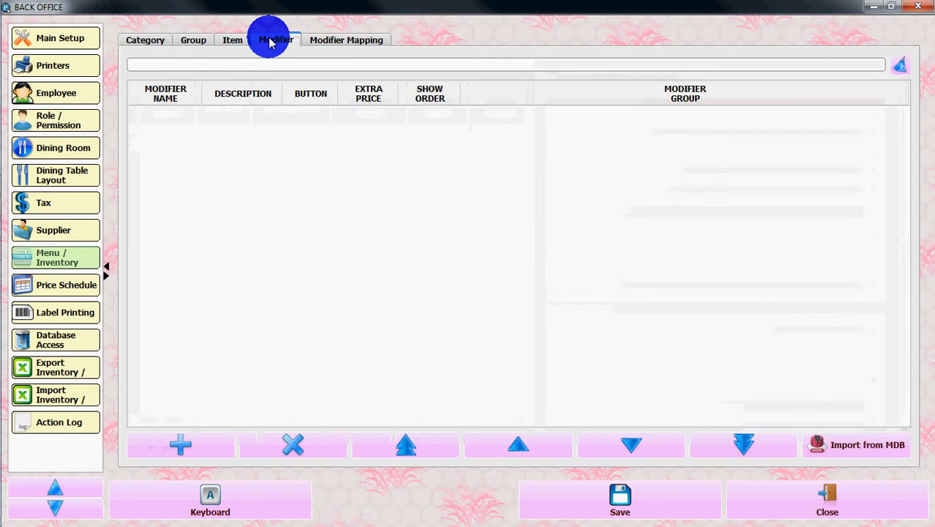
left_click(338, 42)
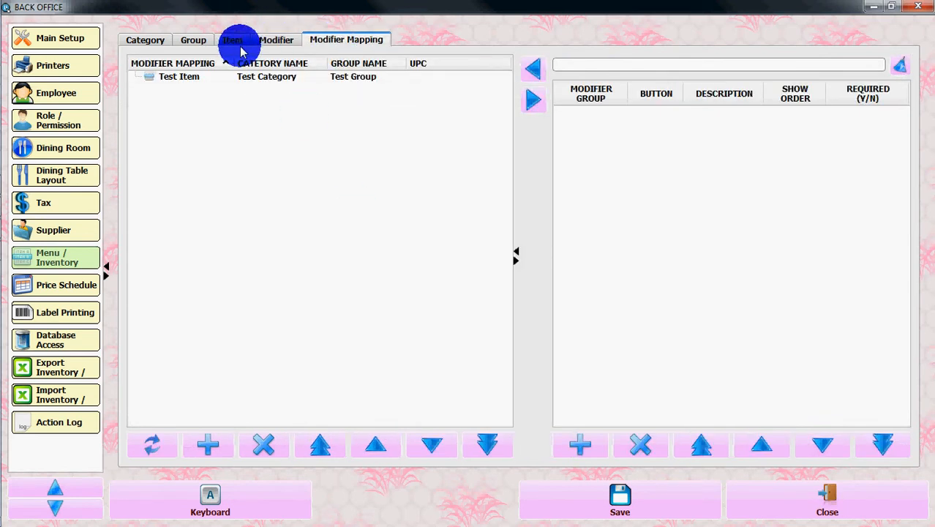
left_click(282, 42)
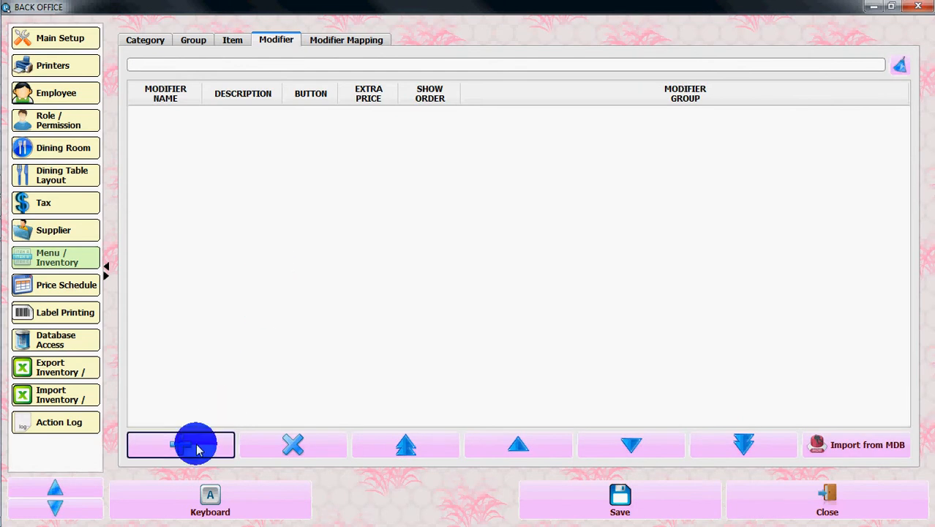
left_click(196, 448)
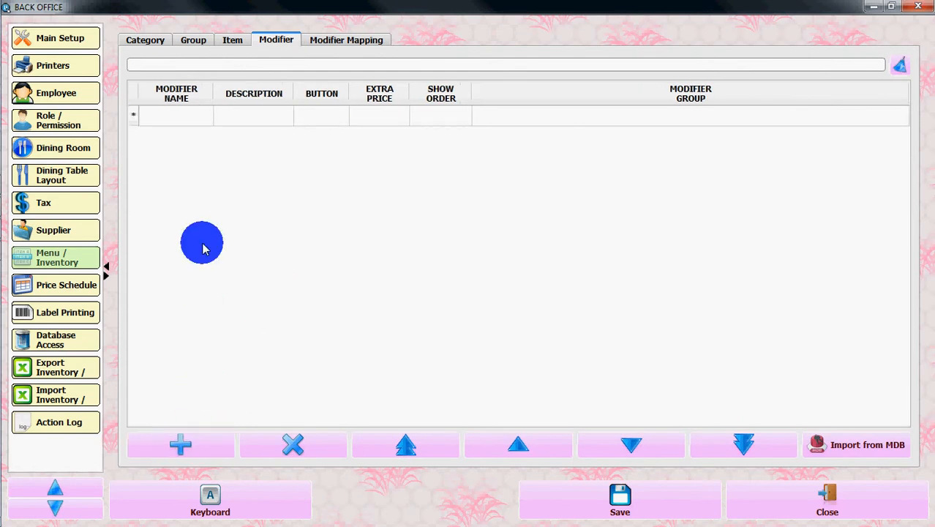
Name the new modifier 'Big Modifier' with description 'Big Modifier Description'
left_click(183, 121)
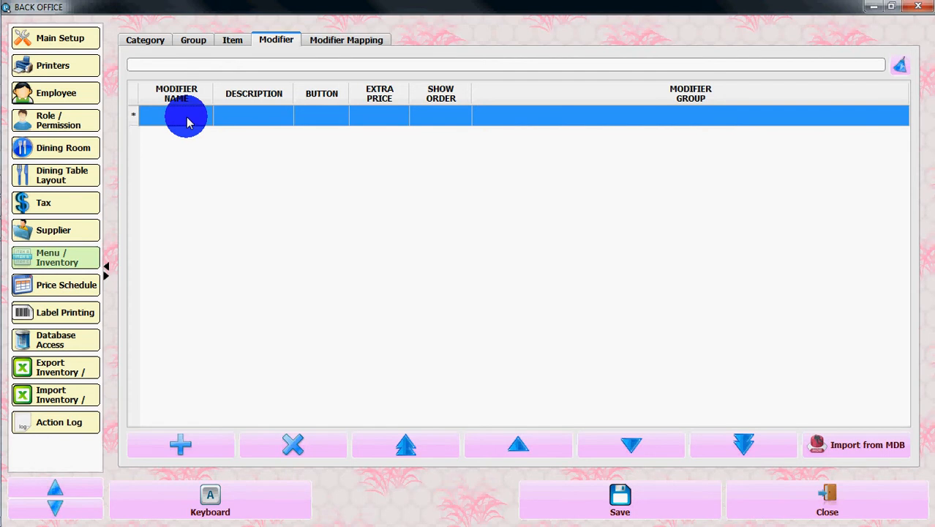
left_click(194, 119)
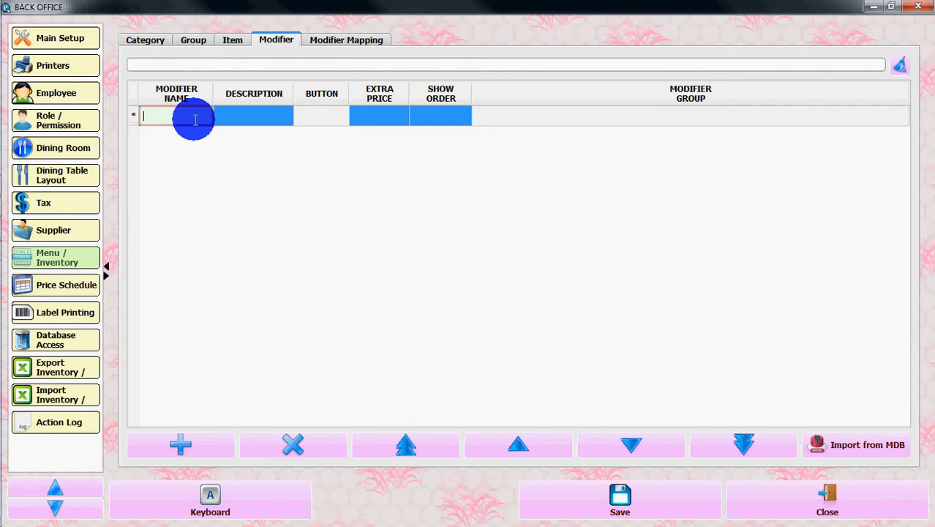
type("Big Modifier")
key("Tab")
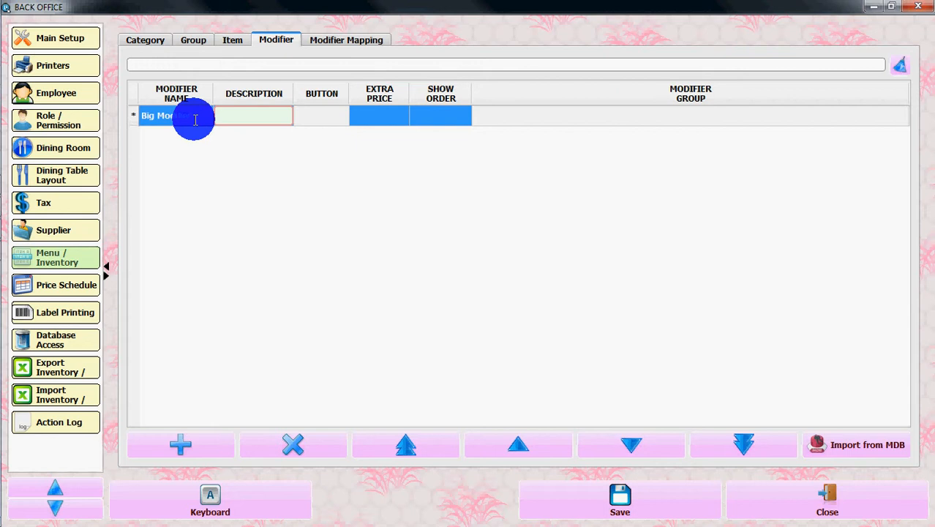
type("Big Modifier Descripti")
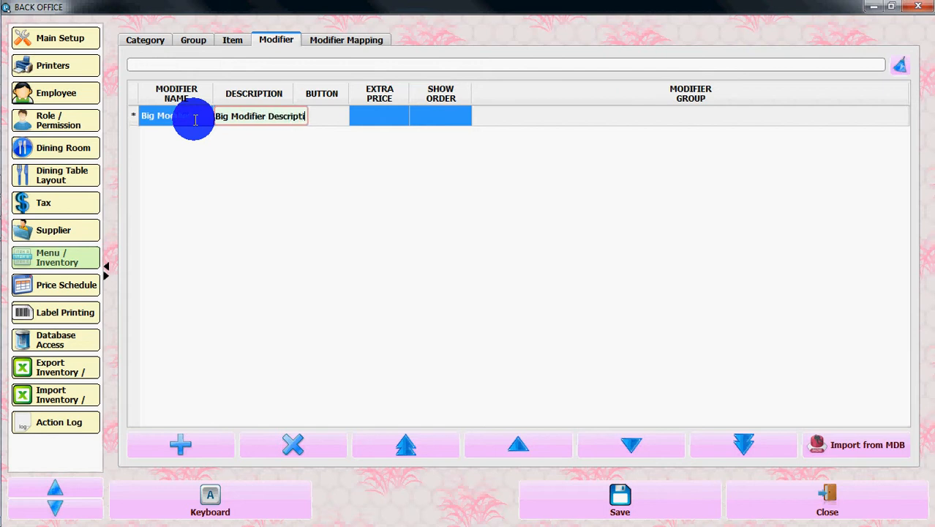
type("on")
key("Tab")
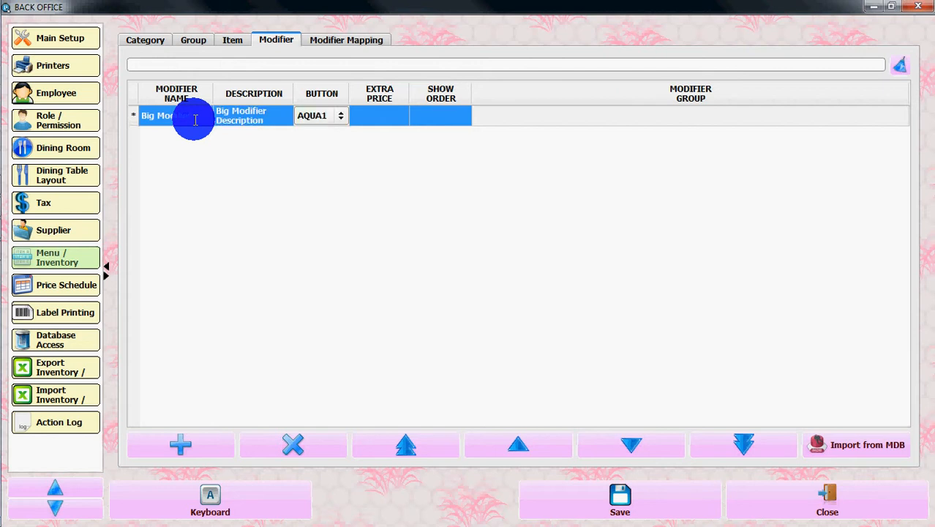
Give Big Modifier button colour GREEN1, extra price 0.1 and show order 1, and save it
key("Down")
key("Down")
key("Down")
key("Down")
key("Down")
key("Up")
key("Up")
key("Tab")
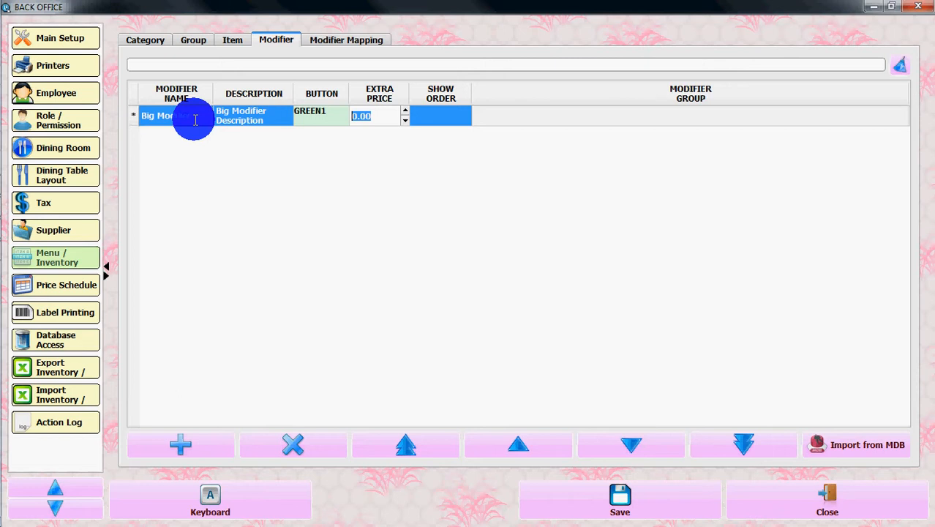
type(".1")
left_click(453, 118)
left_click(455, 119)
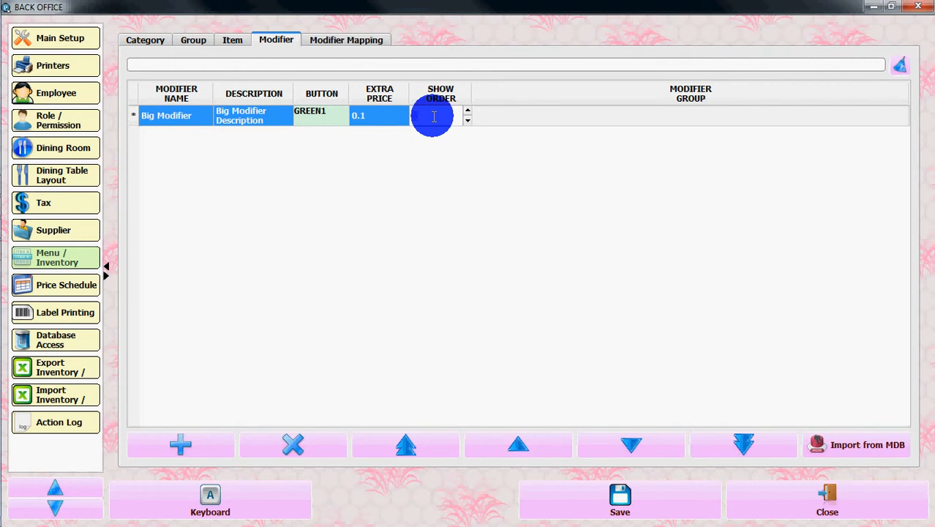
type("1")
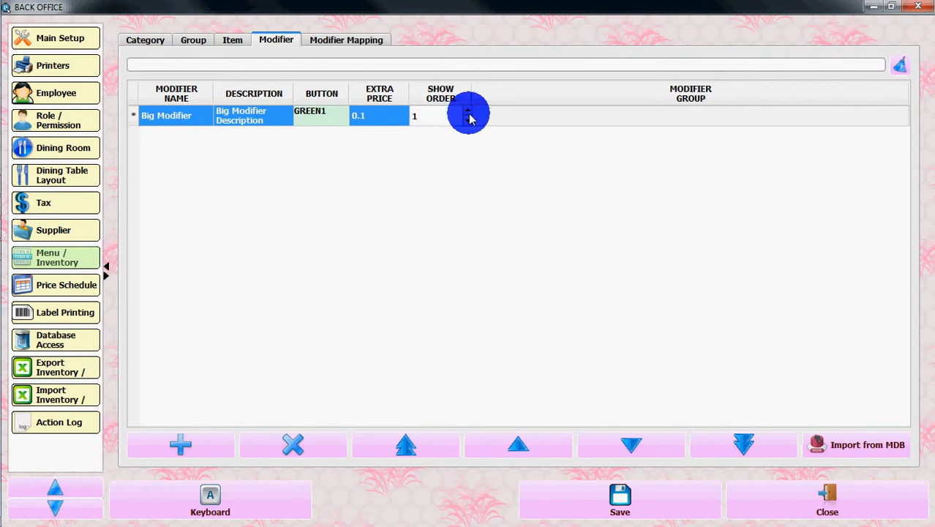
left_click(542, 121)
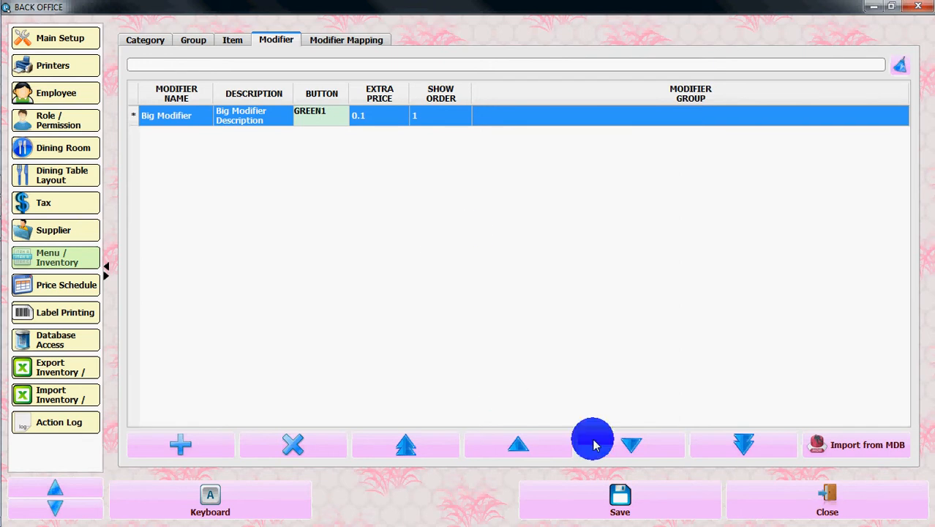
left_click(617, 497)
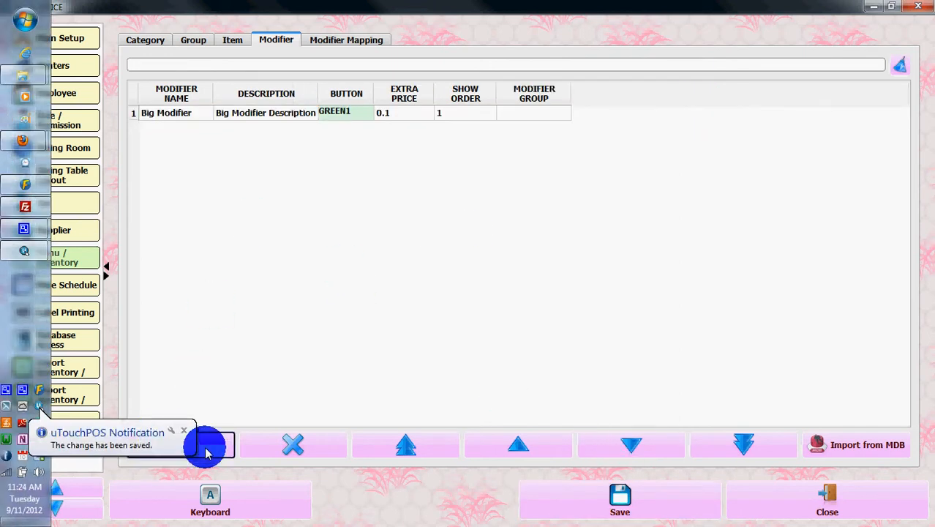
left_click(206, 442)
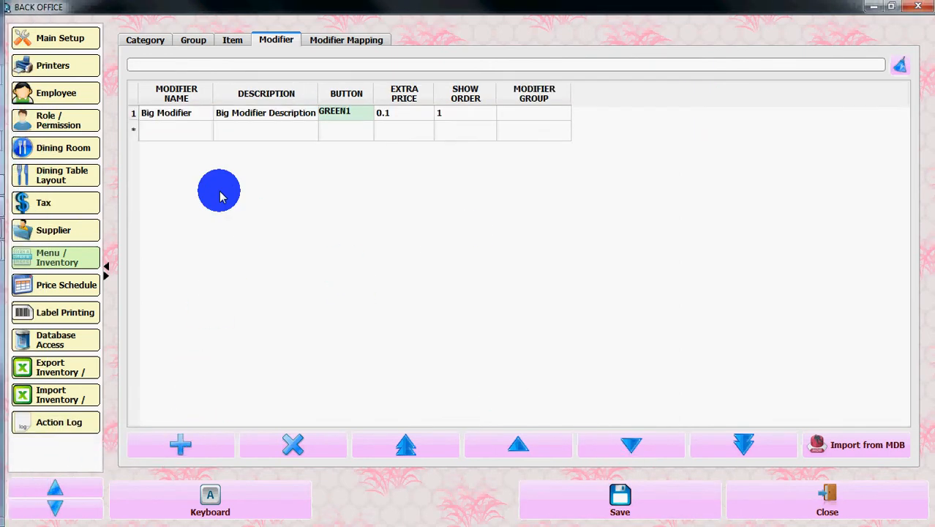
Name the new modifier 'Medium Modifier' with description 'Medium Modifier Description'
left_click(196, 132)
type("Sma")
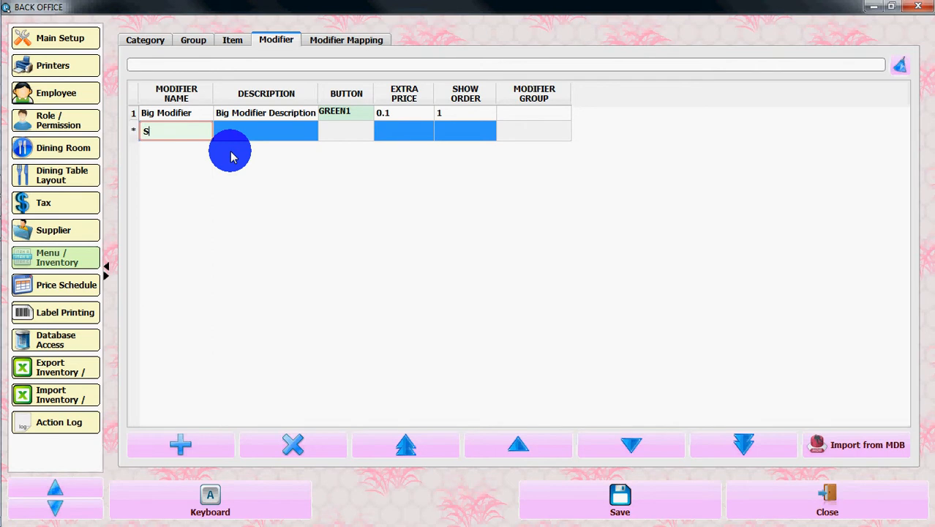
key("BackSpace")
key("BackSpace")
key("BackSpace")
type("M")
key("BackSpace")
type("Medium m")
key("BackSpace")
type("Modifier")
key("Tab")
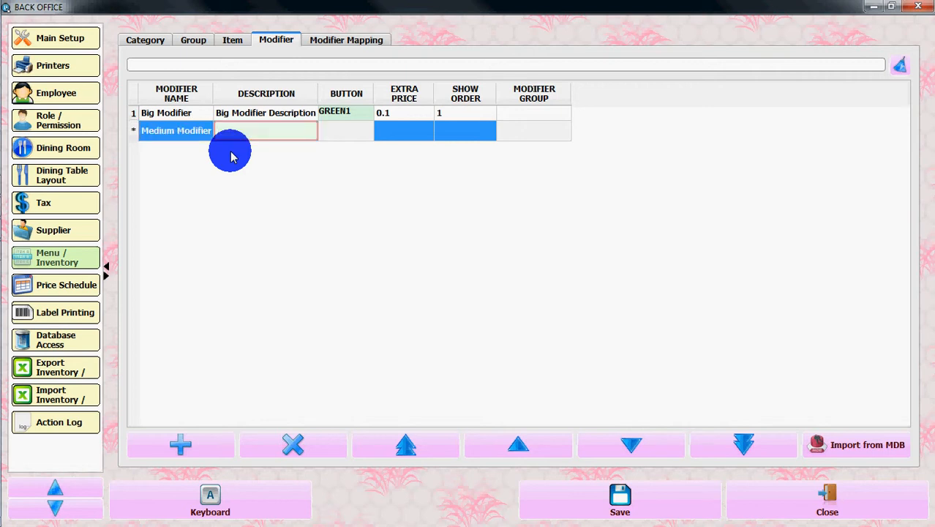
type("Medi")
key("BackSpace")
key("BackSpace")
key("BackSpace")
type("edium Modifier ")
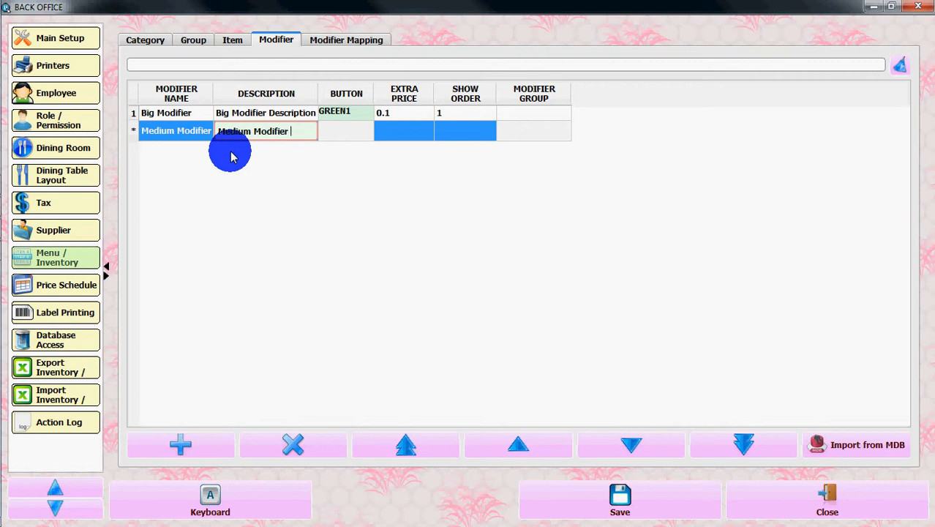
type("Description")
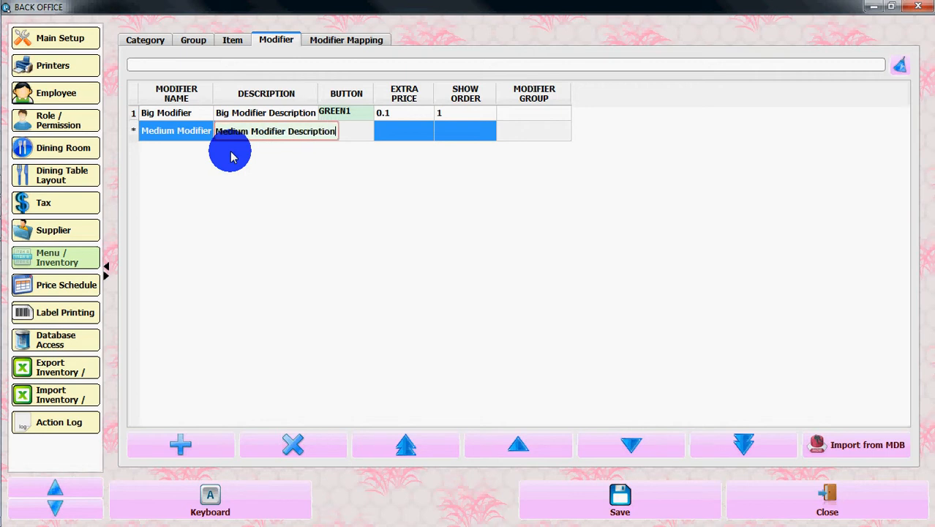
key("Tab")
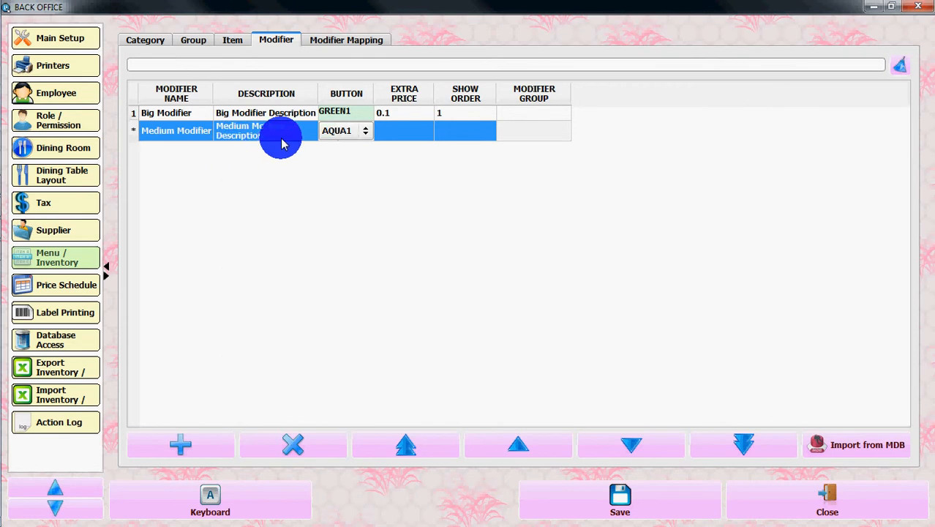
Give Medium Modifier button colour GREEN2, extra price 0.2 and show order 2, and save it
key("Down")
key("Down")
key("Down")
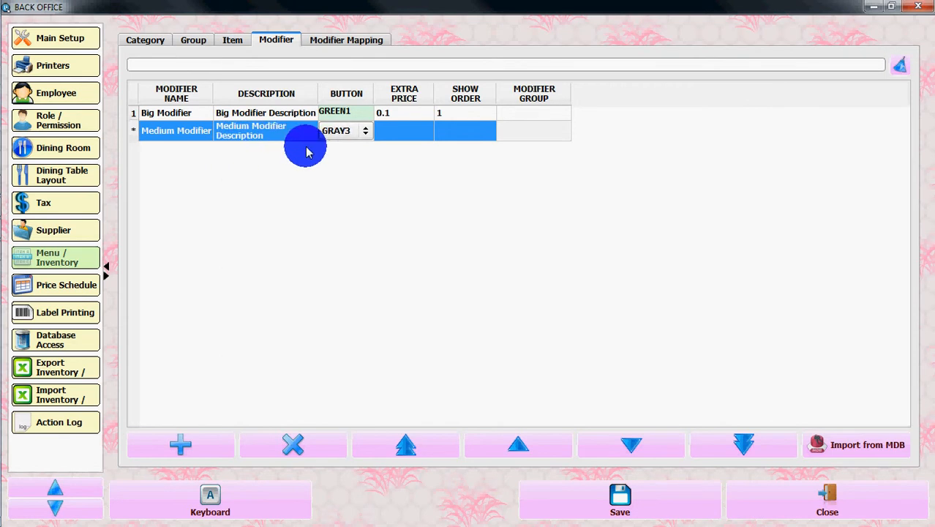
key("Down")
key("Down")
left_click(422, 133)
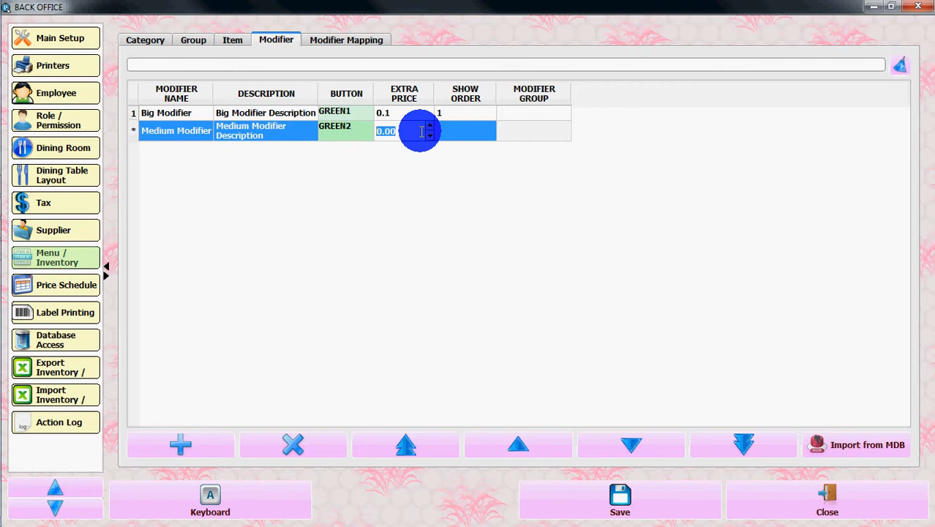
type(".2")
key("Tab")
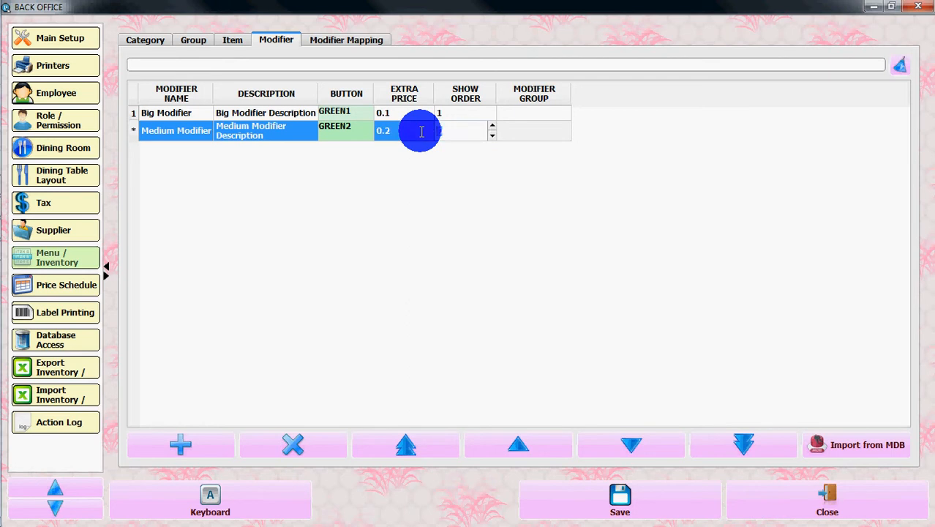
left_click(521, 204)
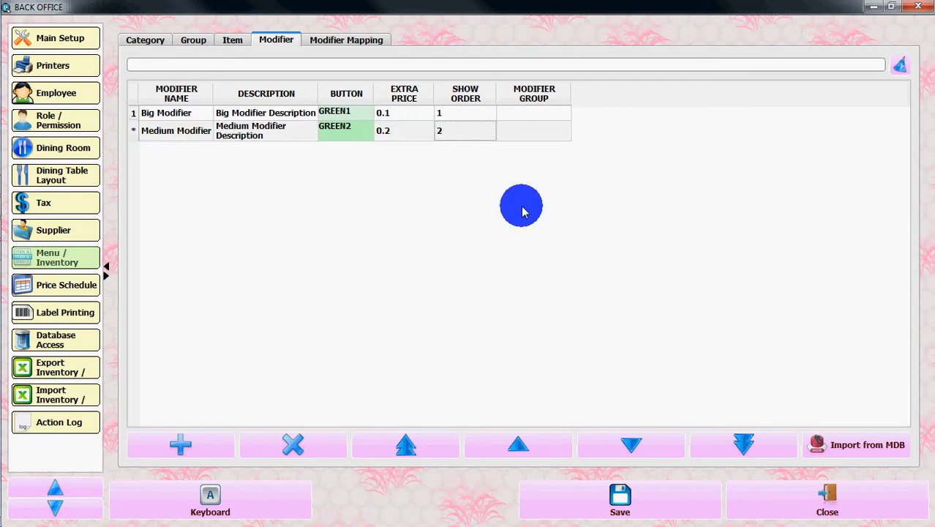
left_click(595, 492)
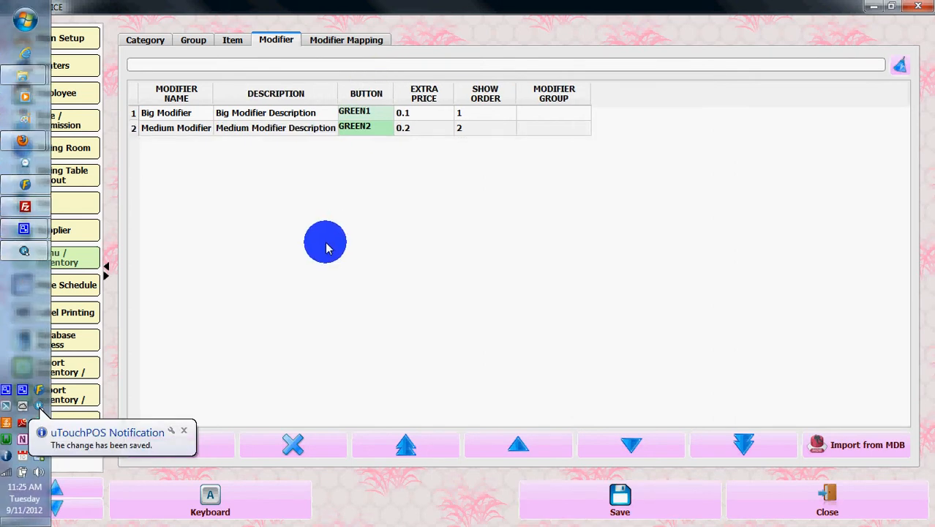
Show the Modifier Mapping for Test Item, which has no modifier groups yet
left_click(329, 42)
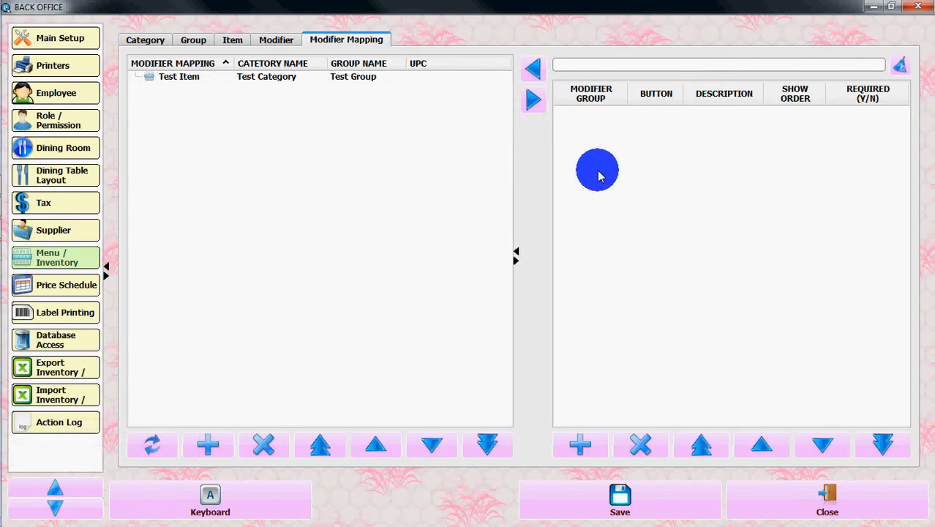
Add a required modifier group 'Size' described 'Size Description' with show order 1, and save it
left_click(576, 444)
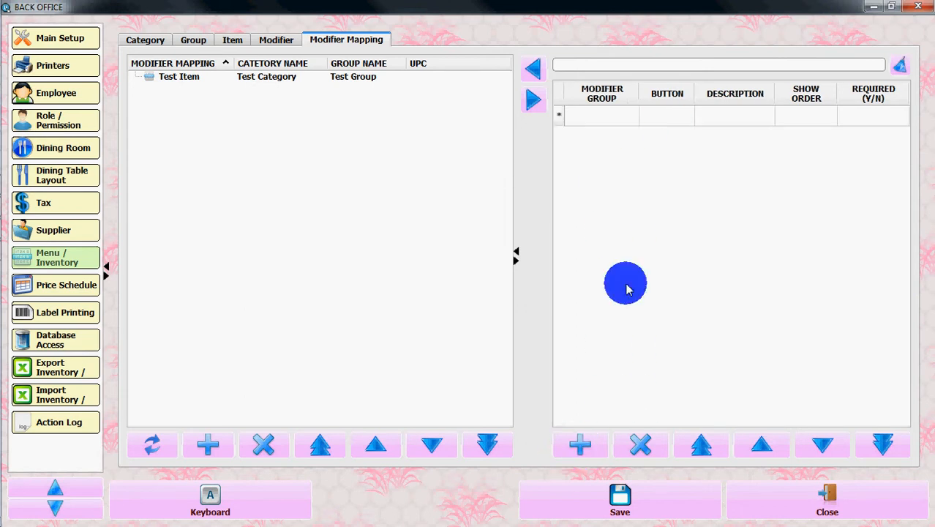
left_click(612, 118)
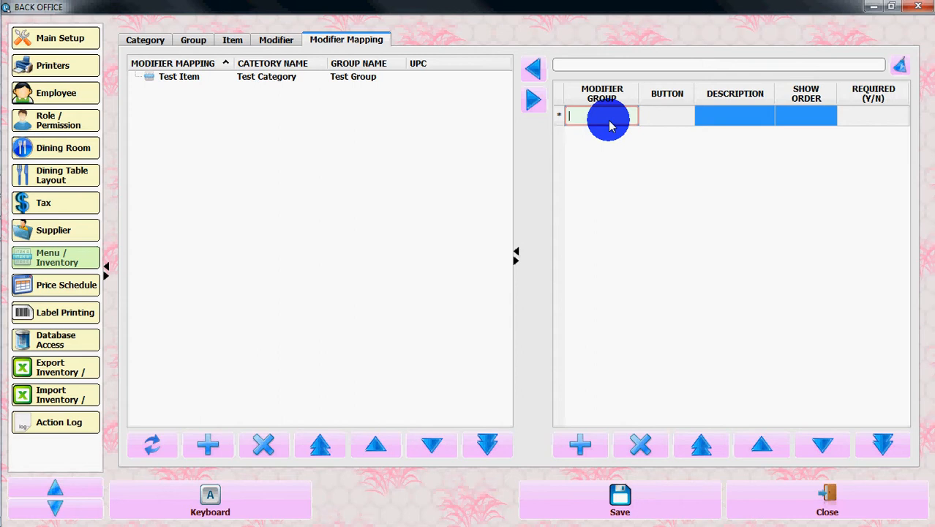
type("Size")
key("Tab")
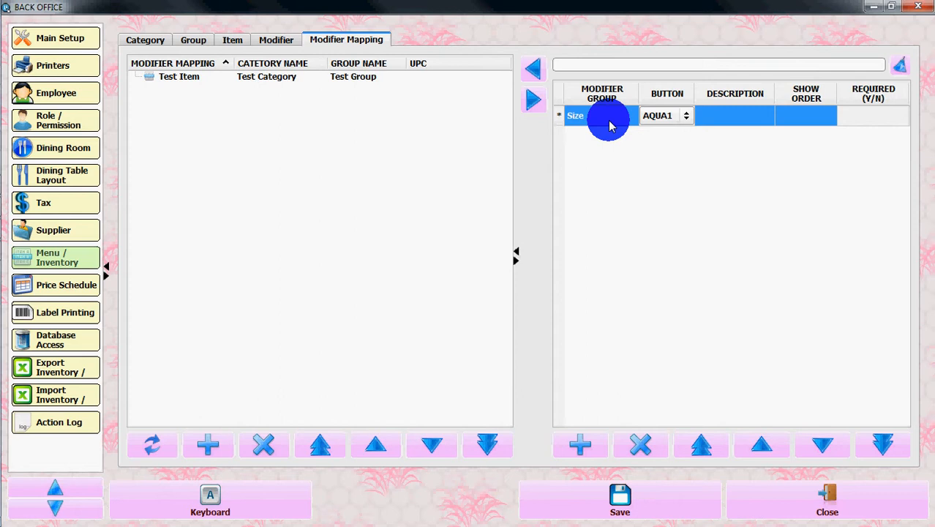
key("Tab")
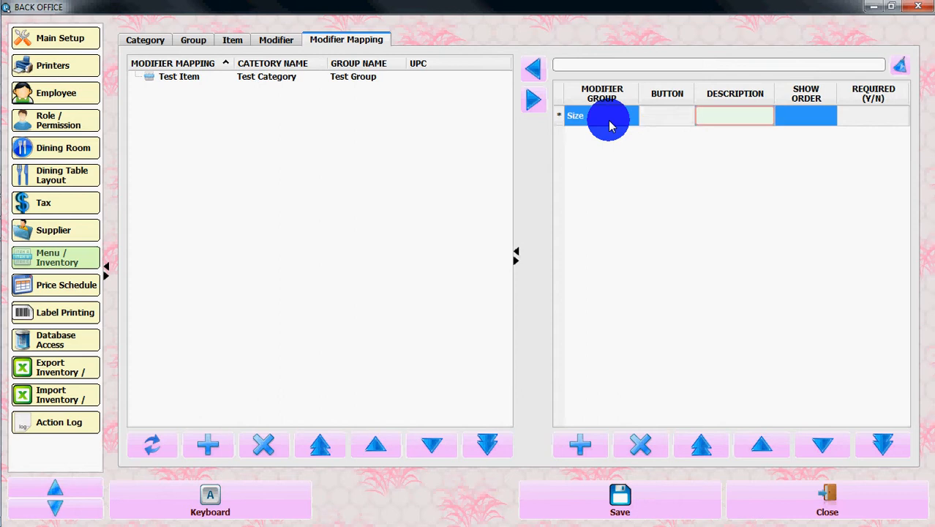
type("Size Description")
key("Tab")
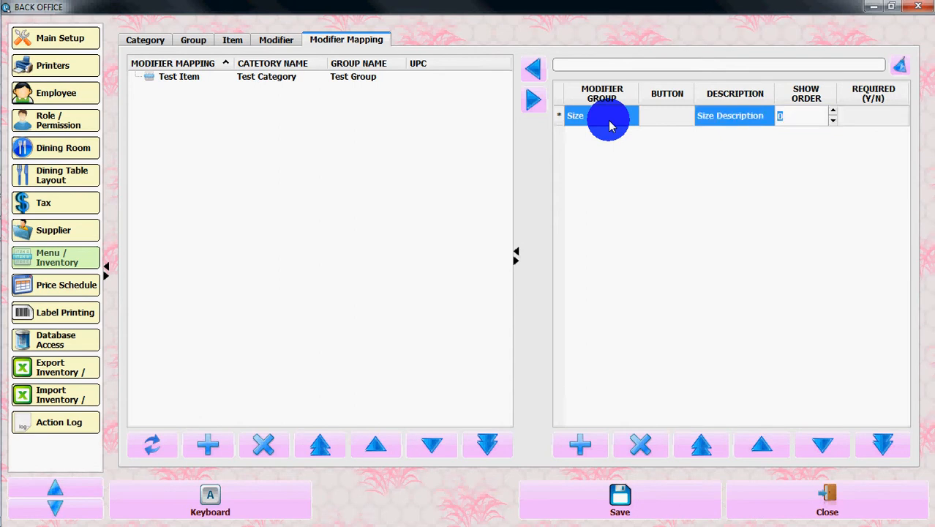
type("1")
key("Tab")
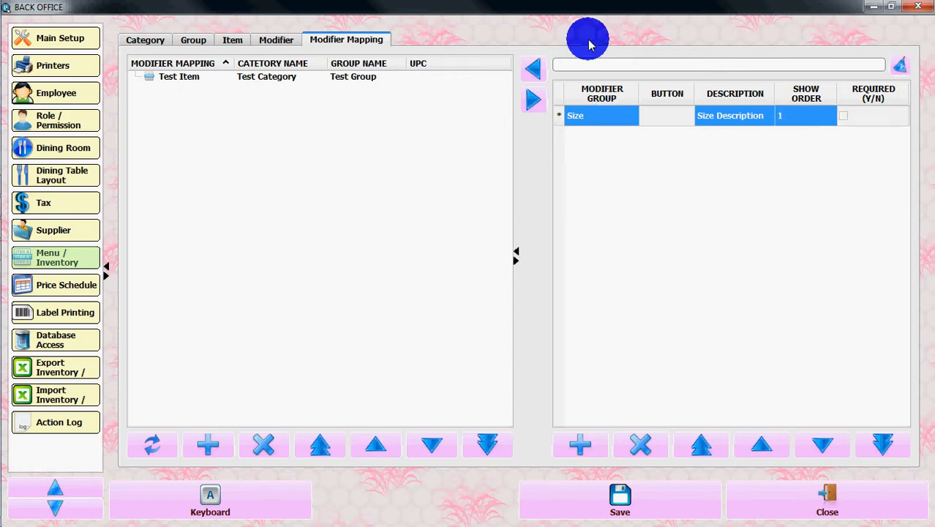
left_click(843, 116)
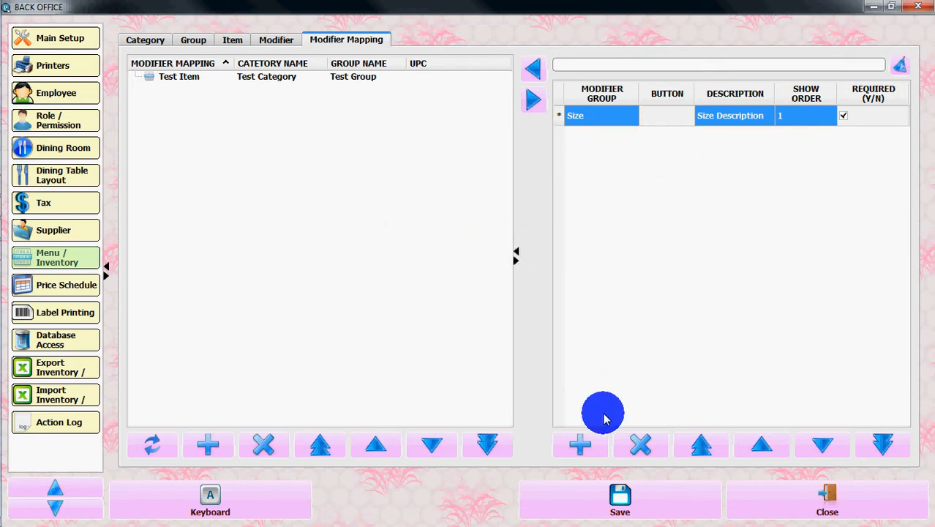
left_click(623, 495)
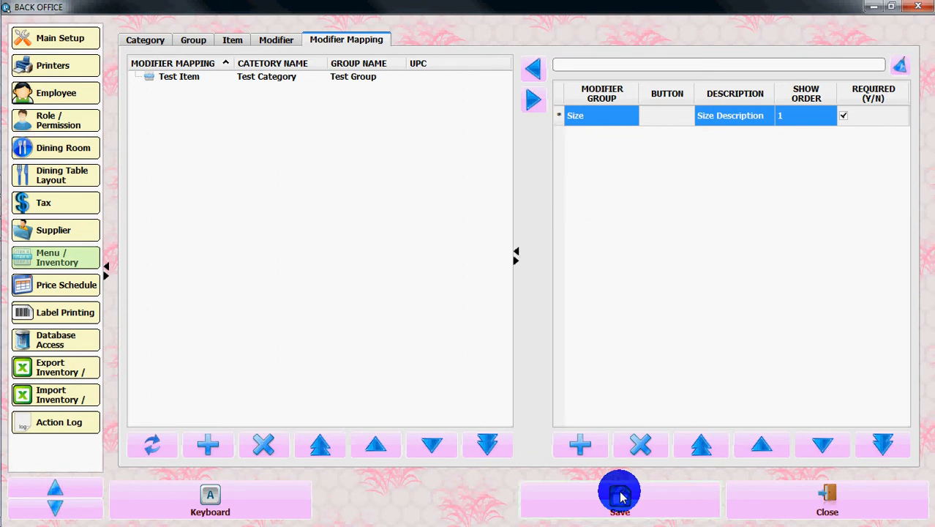
left_click(595, 114)
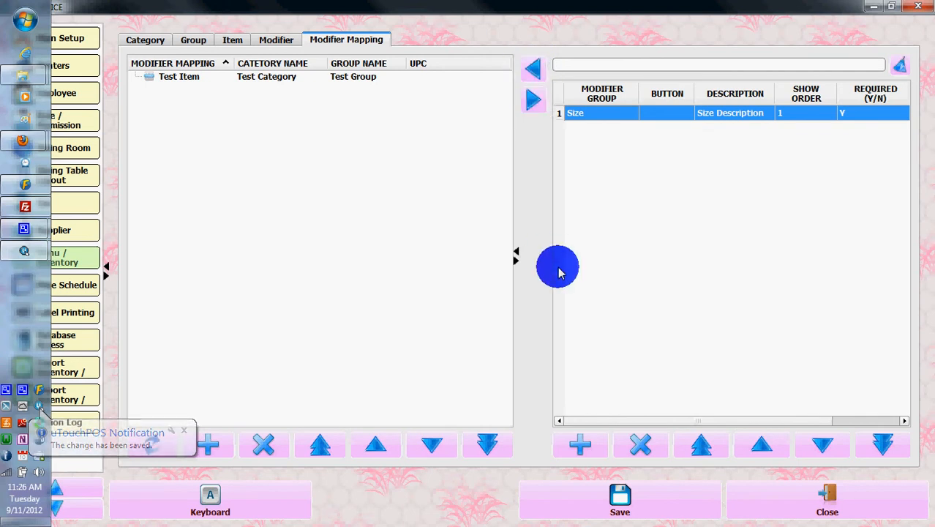
Set the modifier group of both Big Modifier and Medium Modifier to Size and save
left_click(183, 77)
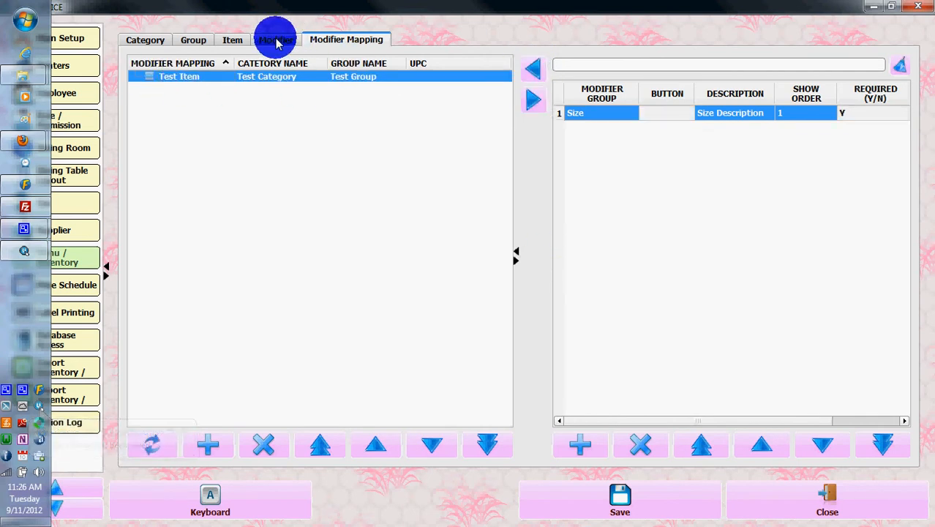
left_click(278, 40)
left_click(344, 45)
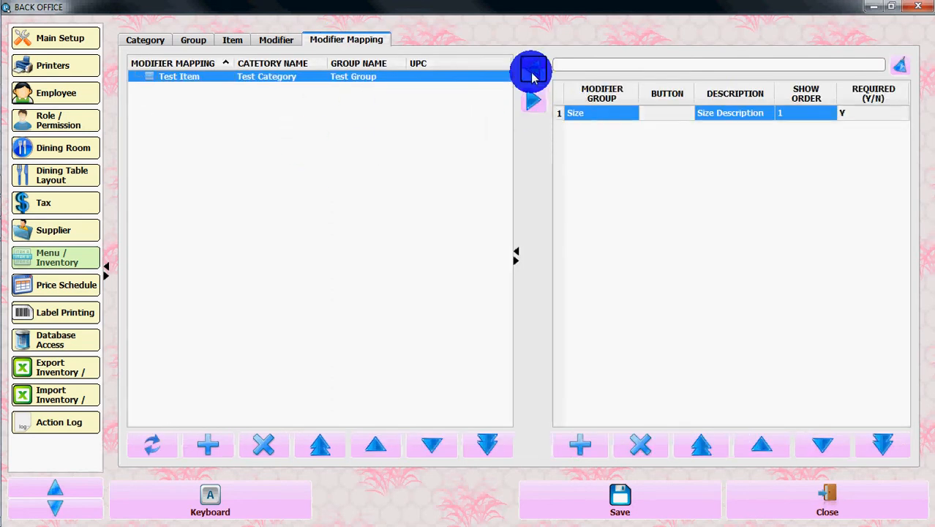
left_click(274, 43)
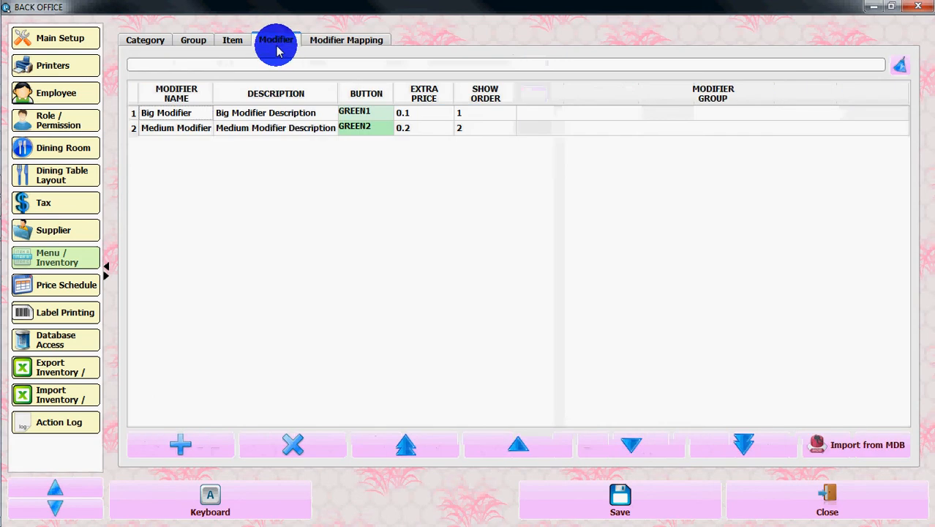
left_click(821, 116)
left_click(900, 113)
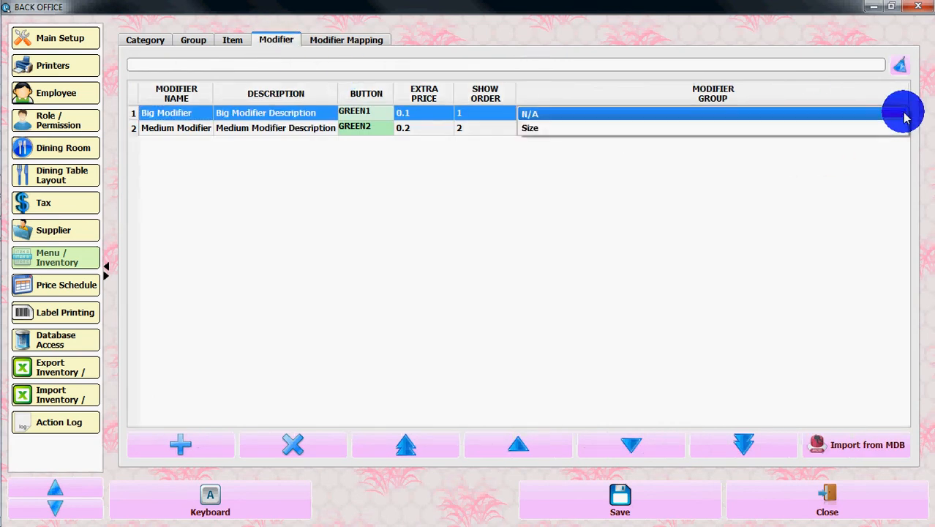
left_click(592, 129)
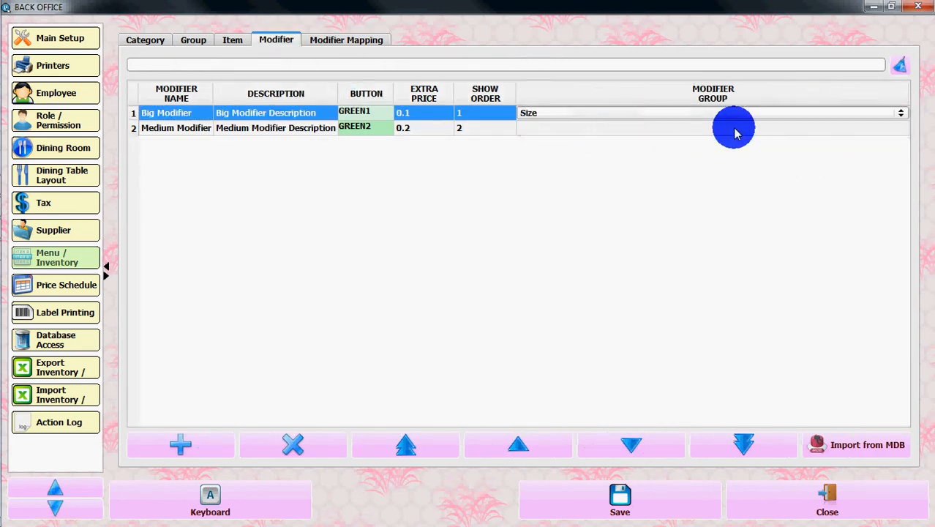
left_click(900, 130)
left_click(900, 130)
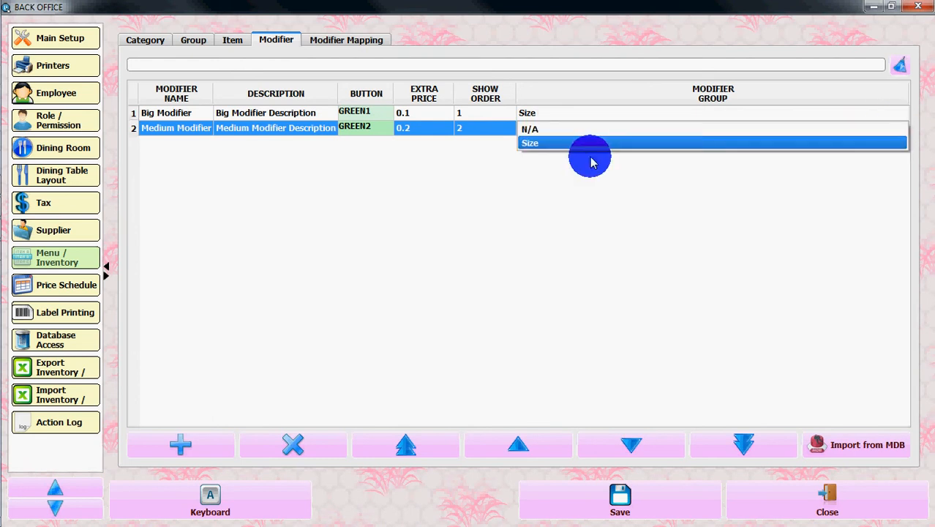
left_click(553, 151)
left_click(612, 483)
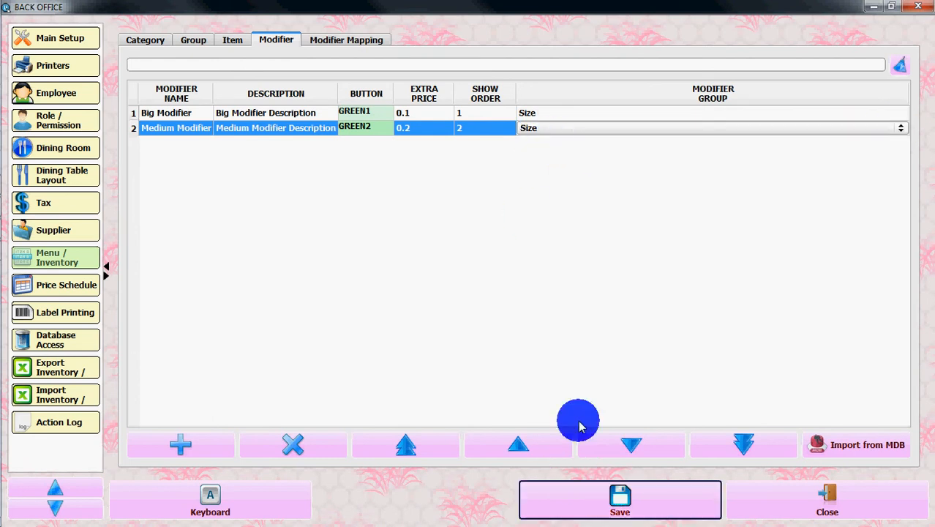
left_click(344, 41)
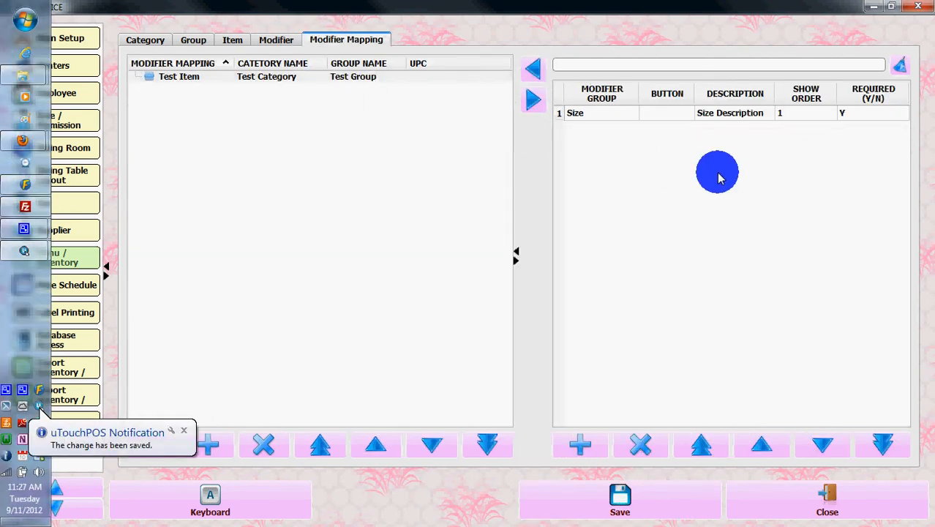
Map the Size group under Test Item, save the mapping, and close the Back Office
left_click(681, 119)
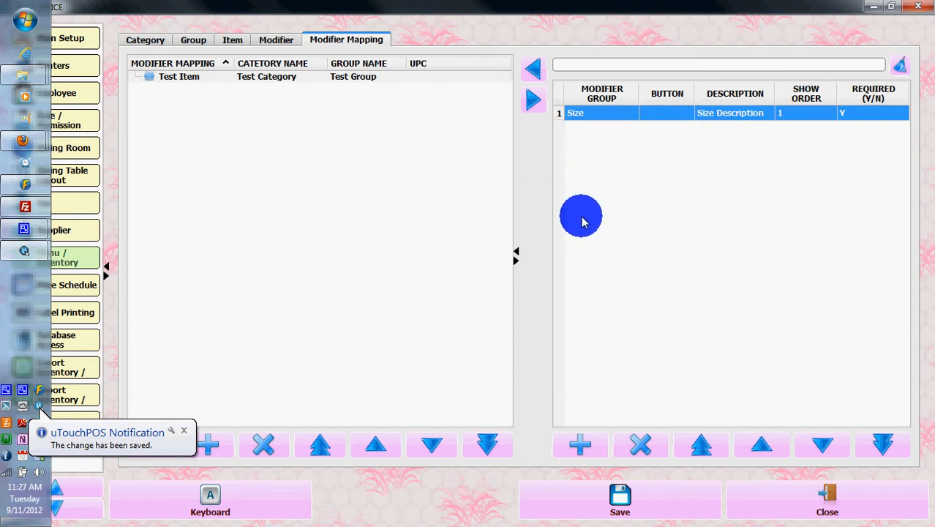
left_click(535, 69)
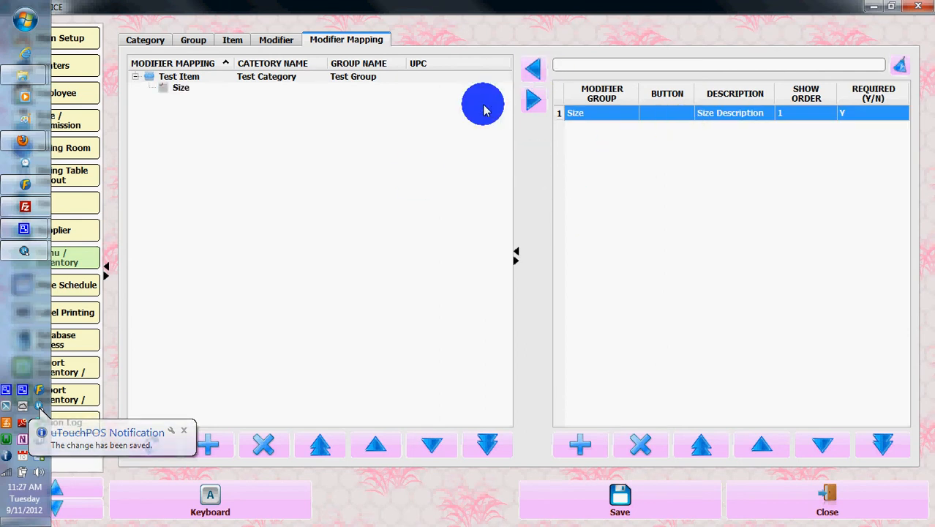
left_click(607, 505)
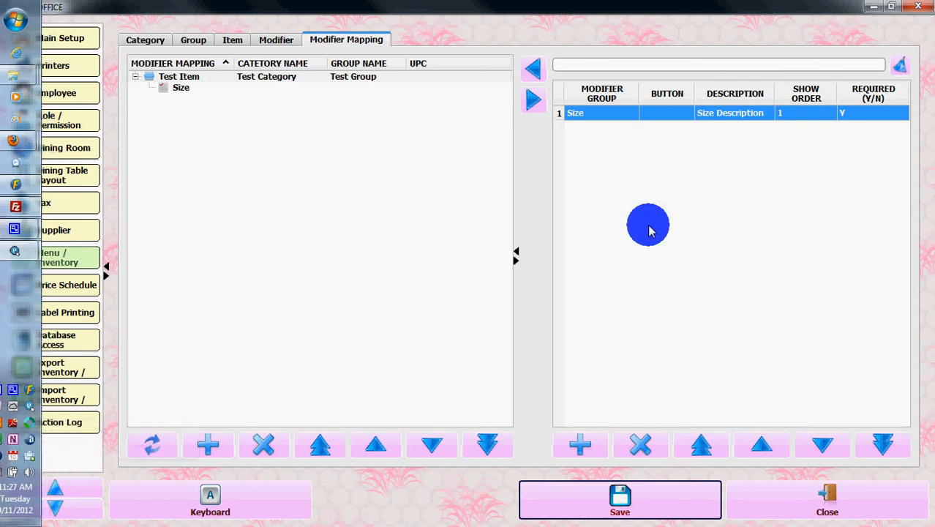
left_click(819, 498)
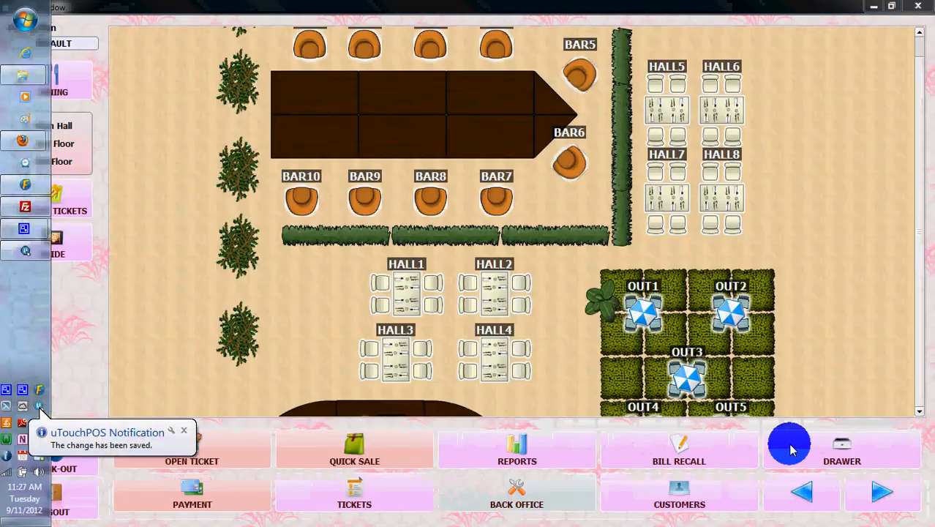
left_click(185, 431)
Quick-sale Test Item from Test Group with Big Modifier added, giving a 1.17 total
left_click(355, 440)
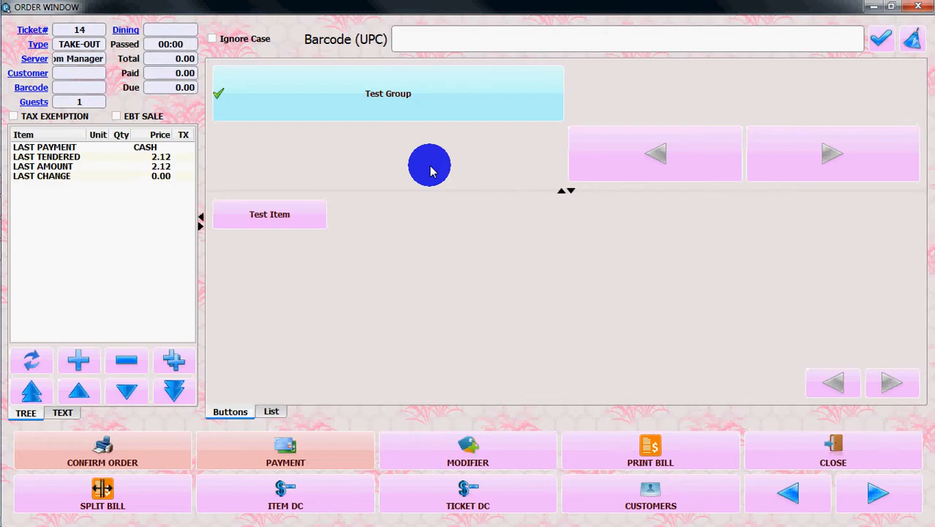
left_click(382, 93)
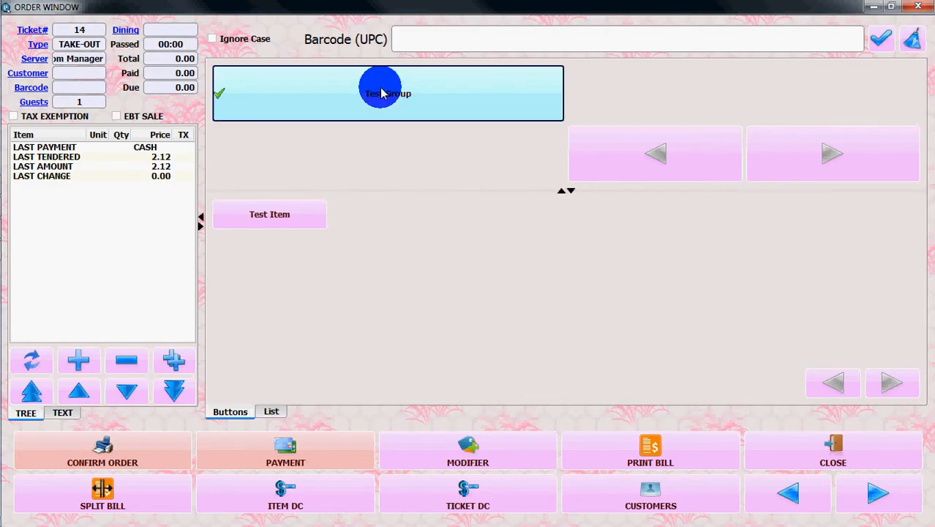
left_click(249, 226)
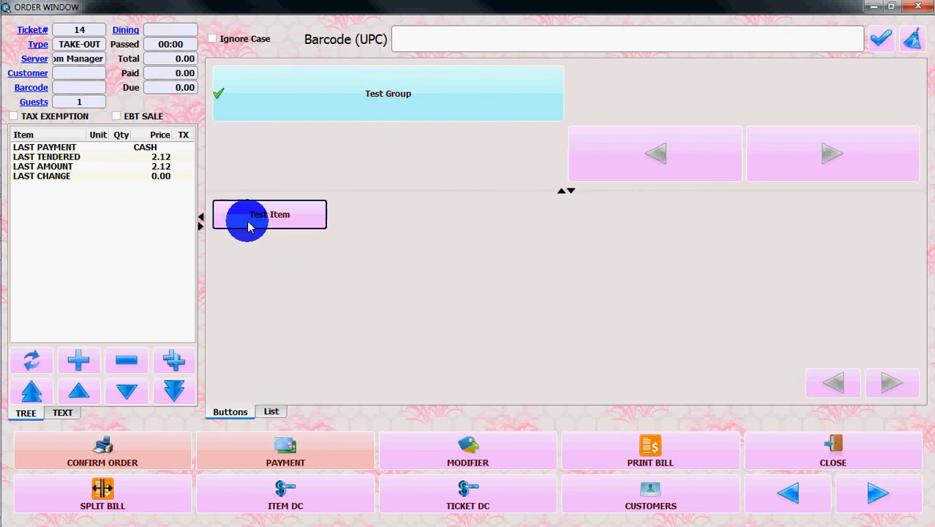
left_click(249, 227)
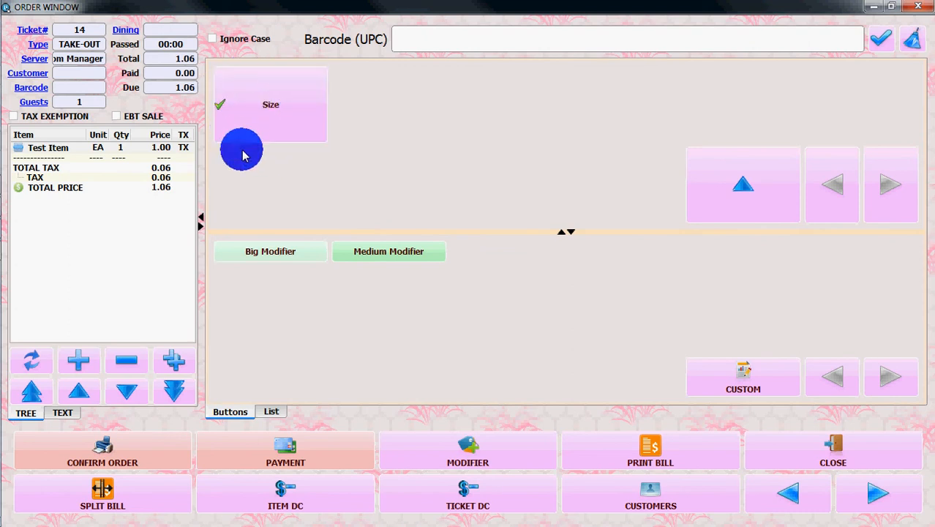
left_click(252, 251)
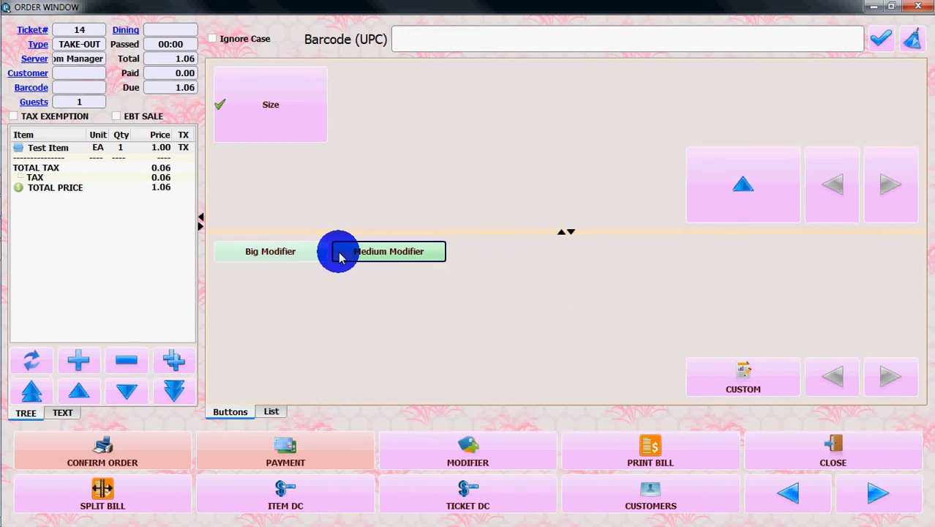
left_click(272, 262)
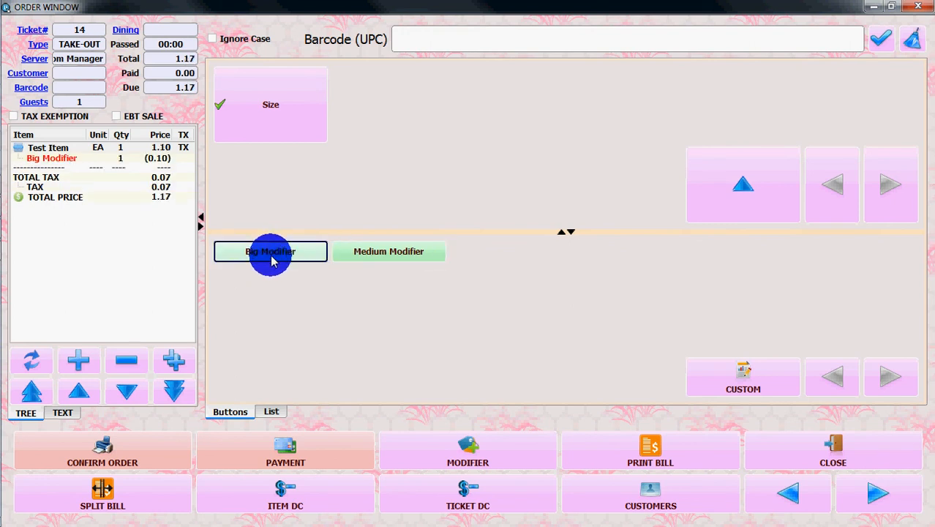